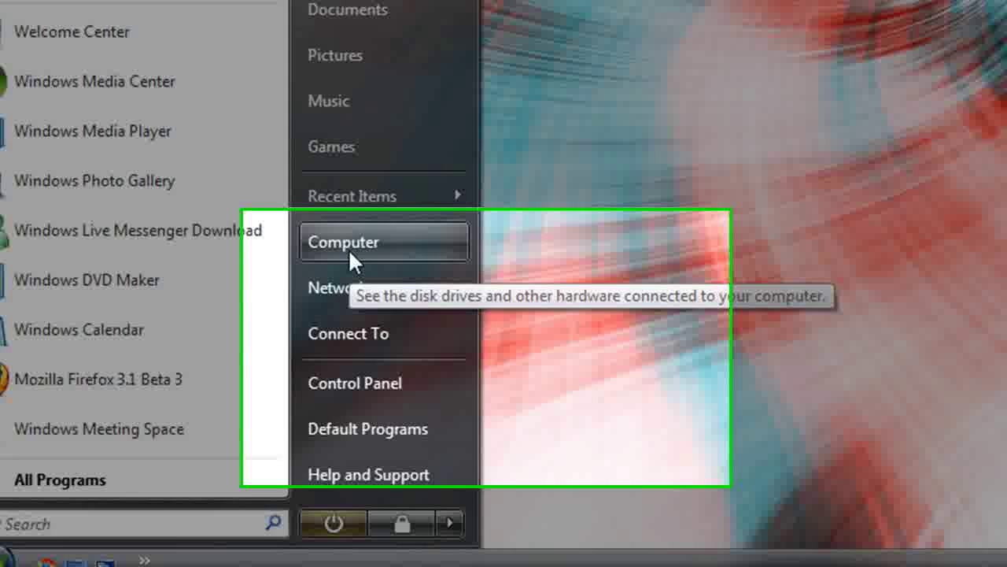
- Open the context menu for Computer from the Start menu
right_click(360, 268)
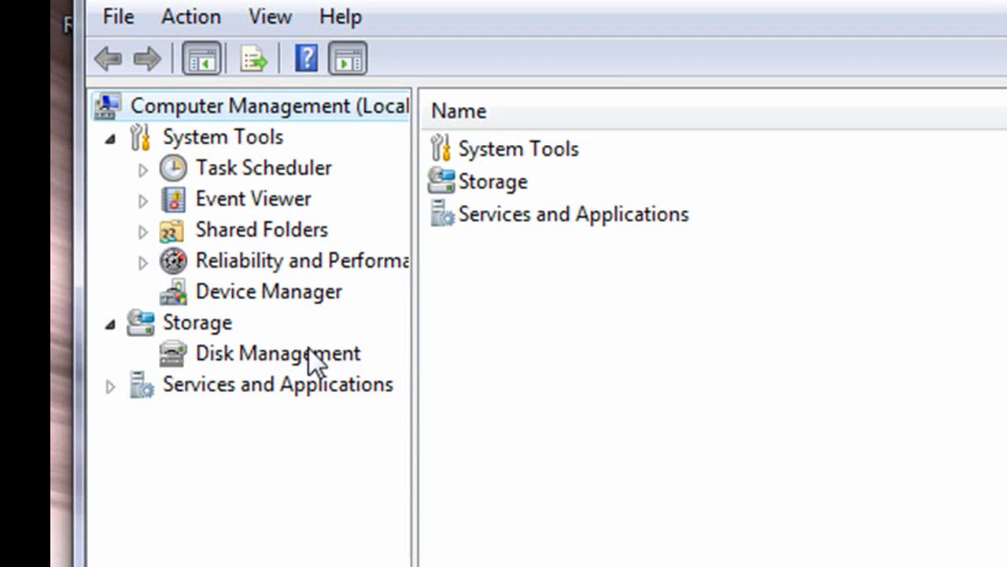
- Show Disk 0's partitions in Disk Management and bring up the OS (C:) partition's actions
click(276, 359)
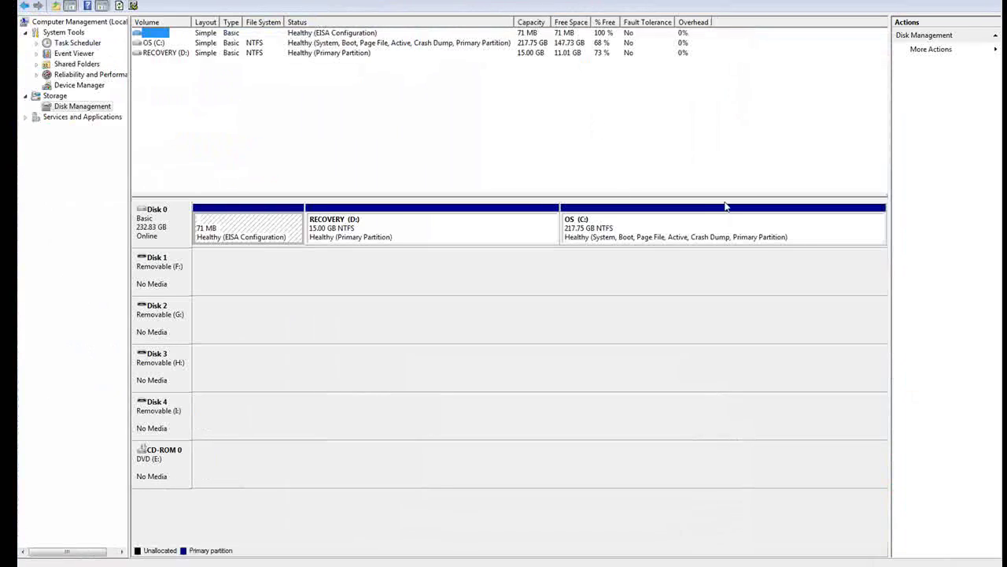
right_click(653, 235)
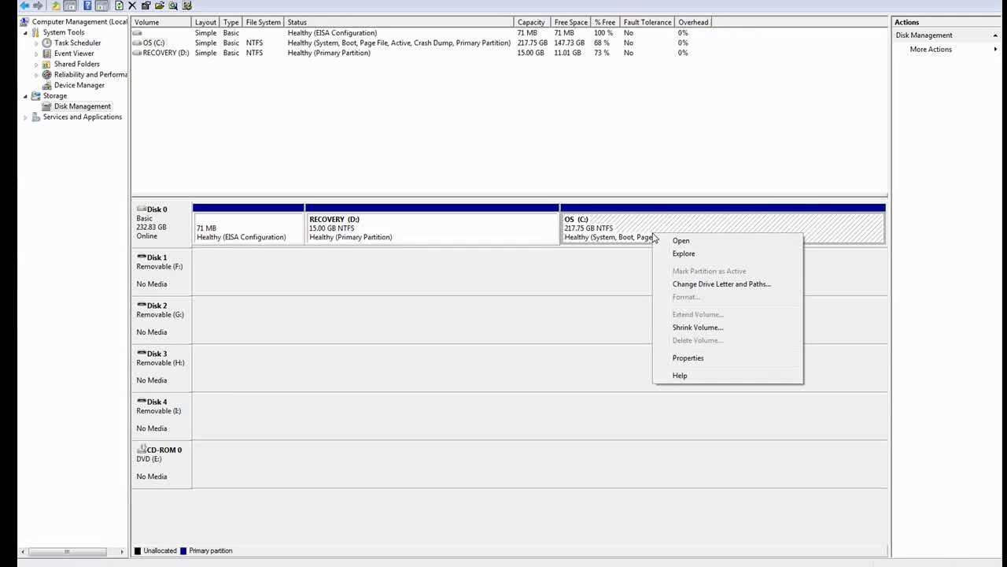
click(575, 234)
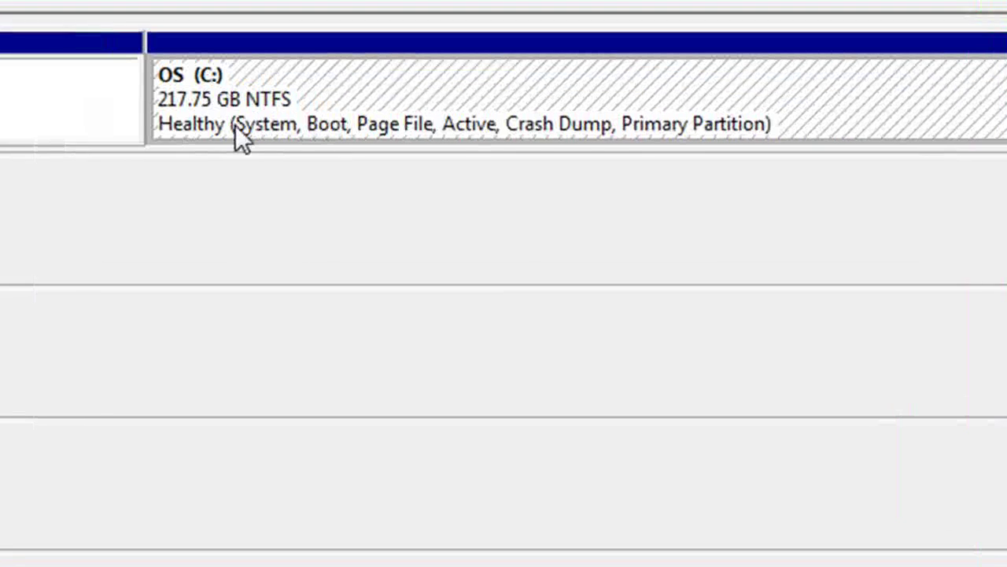
right_click(294, 112)
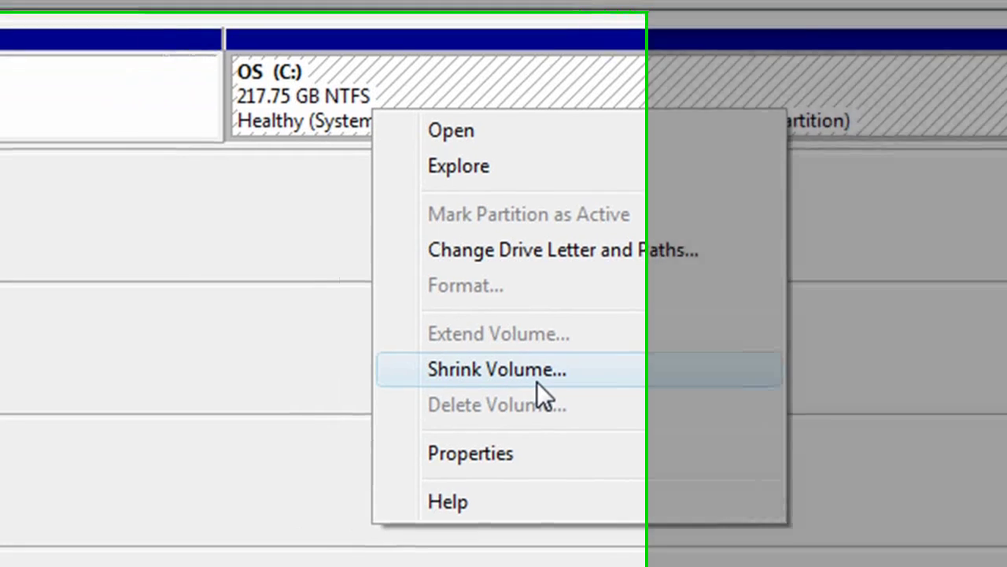
- Shrink the OS (C:) partition by 1024 MB instead of the default 79950 MB
click(458, 385)
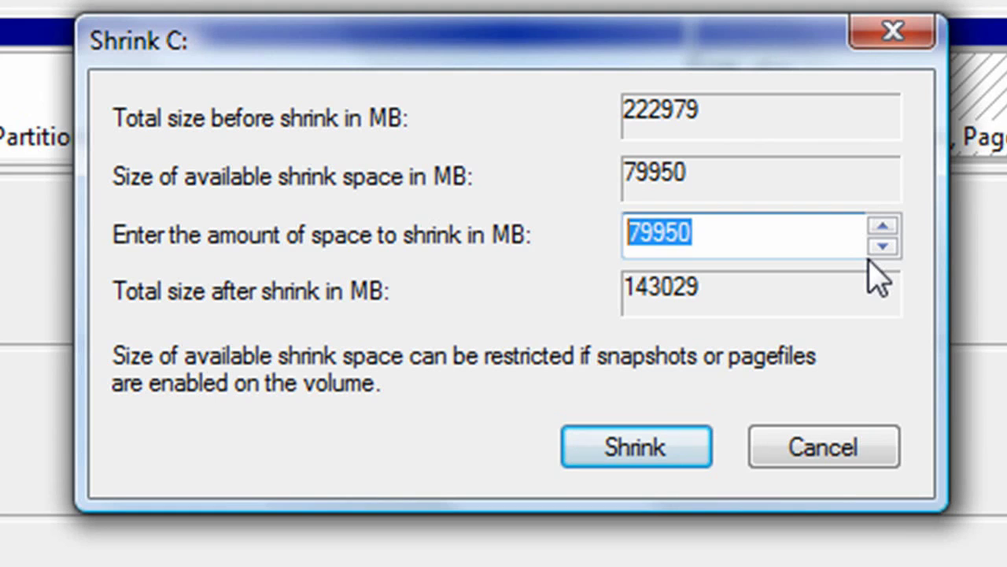
text(1024)
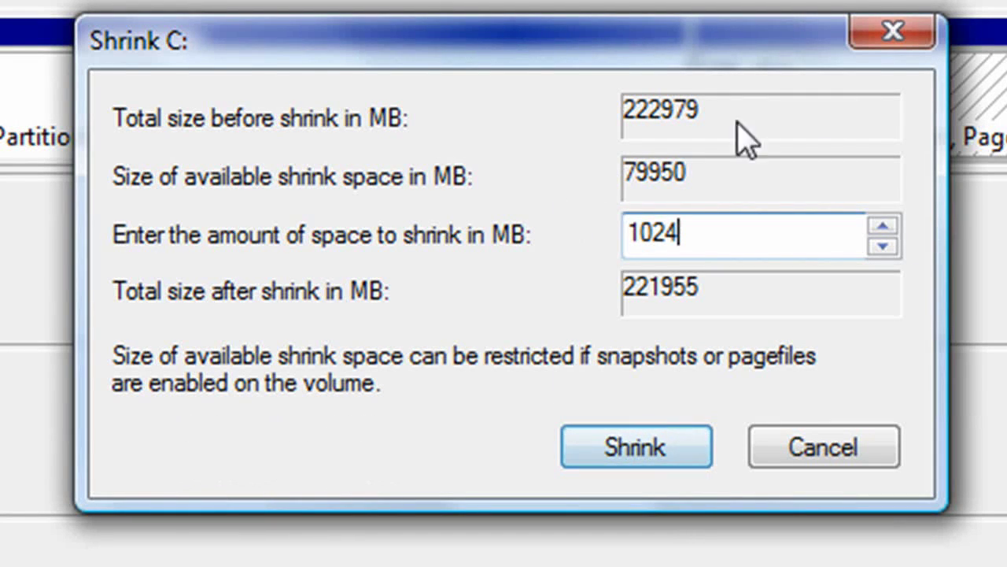
click(681, 464)
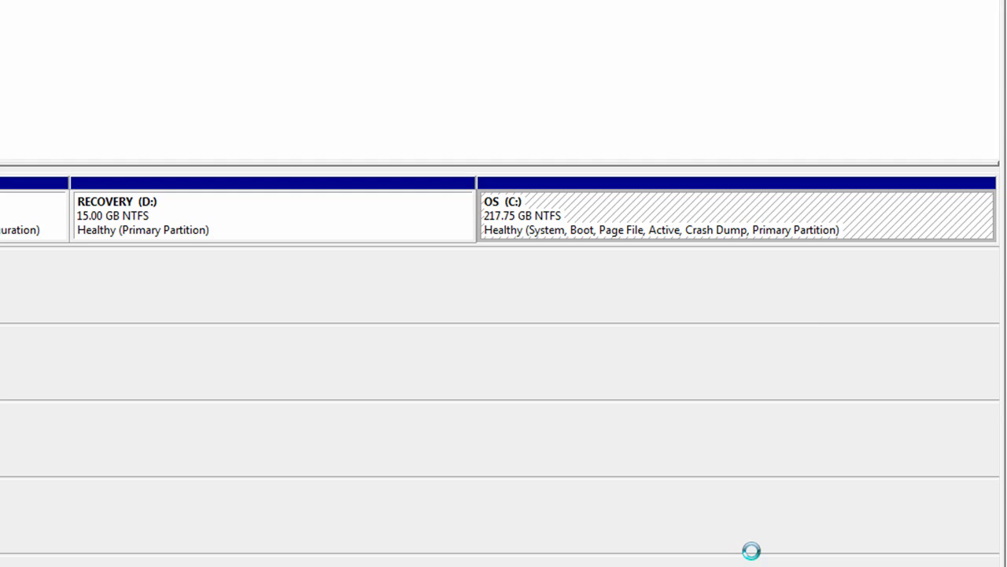
- Bring up the volume-creation options for the new 1.00 GB unallocated space after C:
click(775, 235)
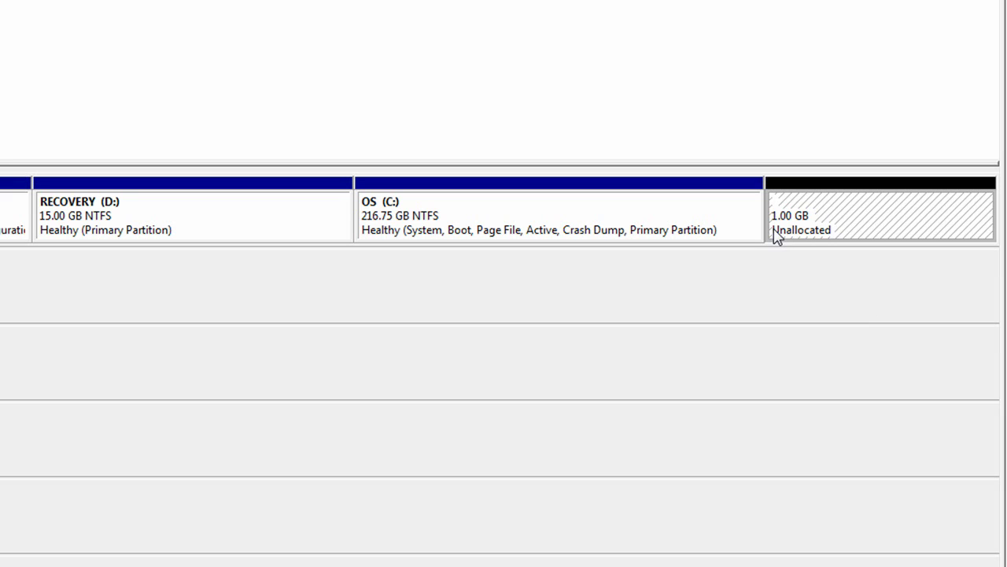
click(514, 224)
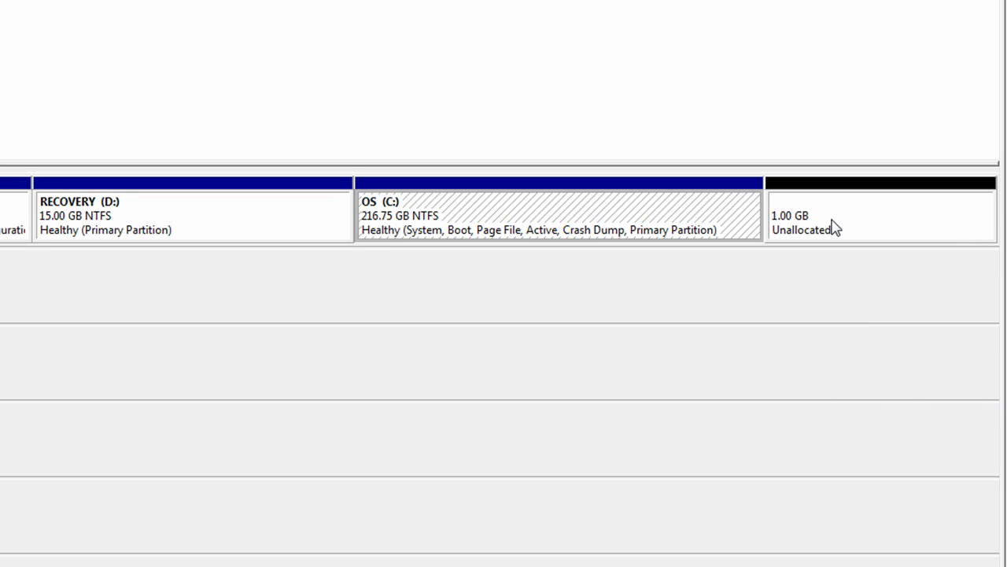
click(835, 228)
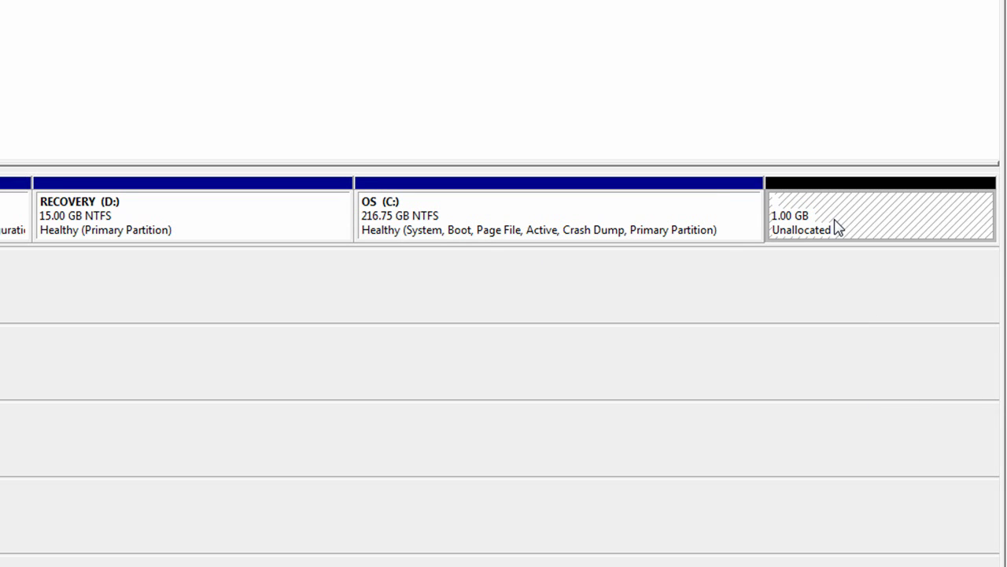
right_click(838, 227)
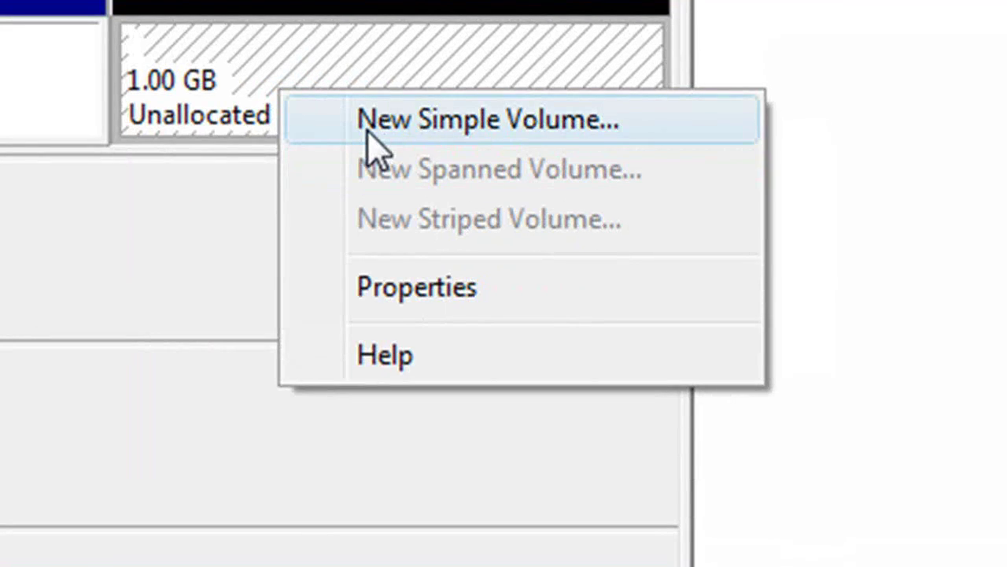
- Start the New Simple Volume wizard and keep the full 1023 MB volume size
click(374, 146)
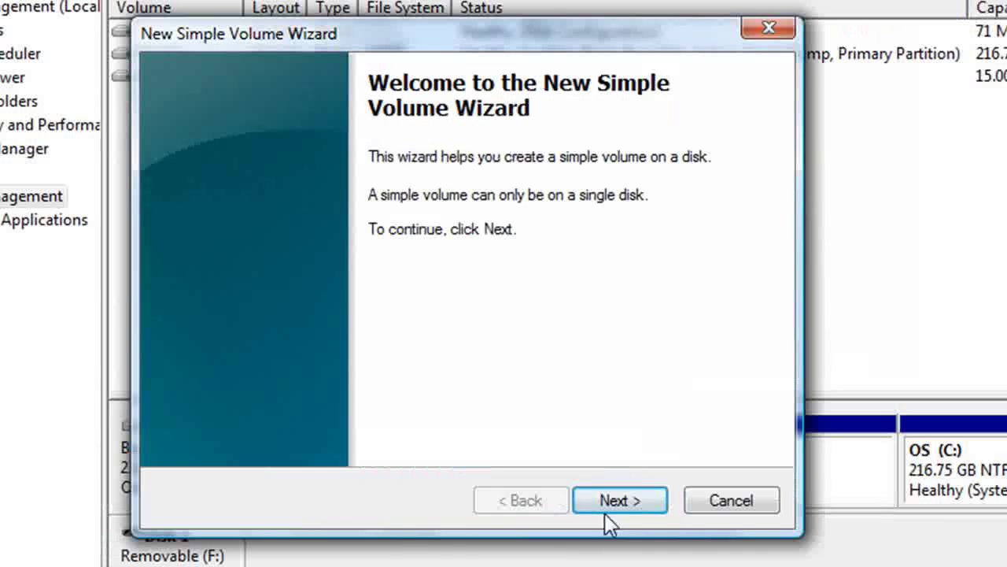
click(614, 501)
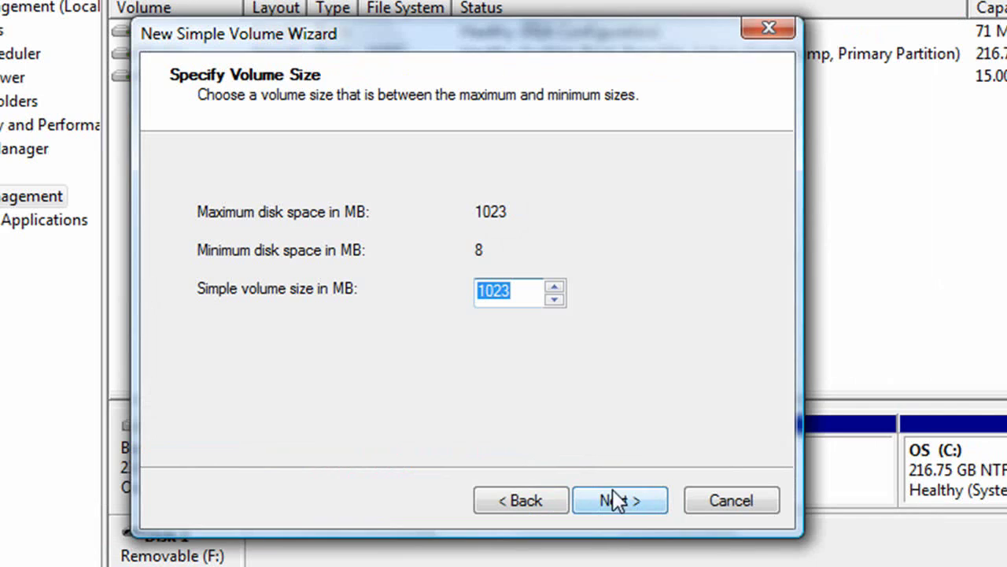
click(512, 298)
drag(511, 303, 440, 301)
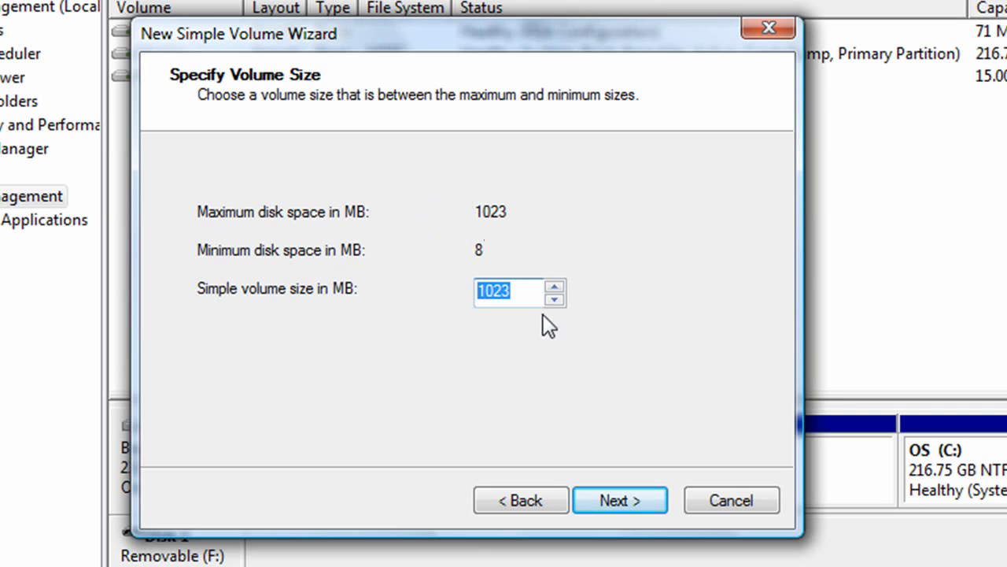
click(617, 505)
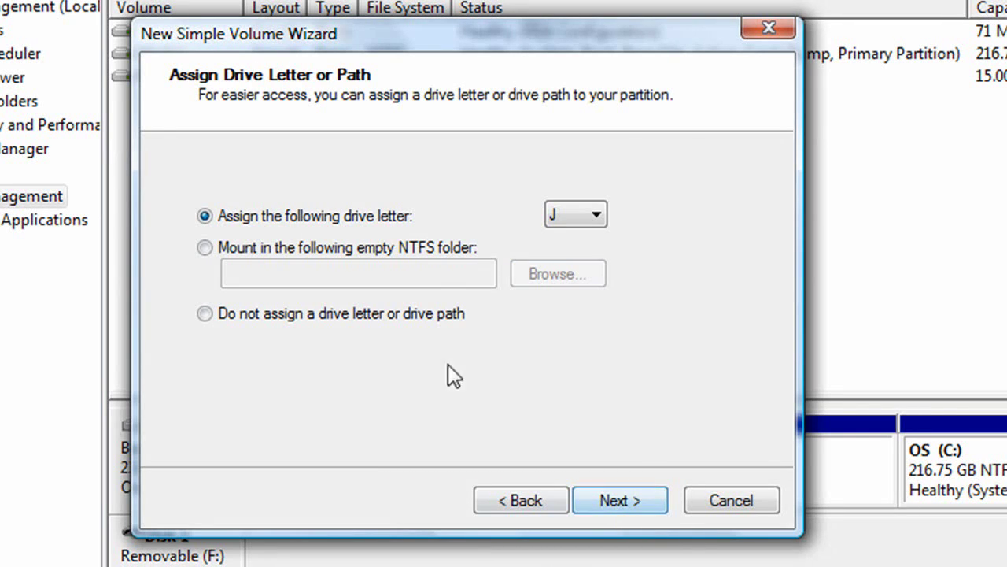
- Assign drive letter Z to the new volume and continue to formatting
click(578, 210)
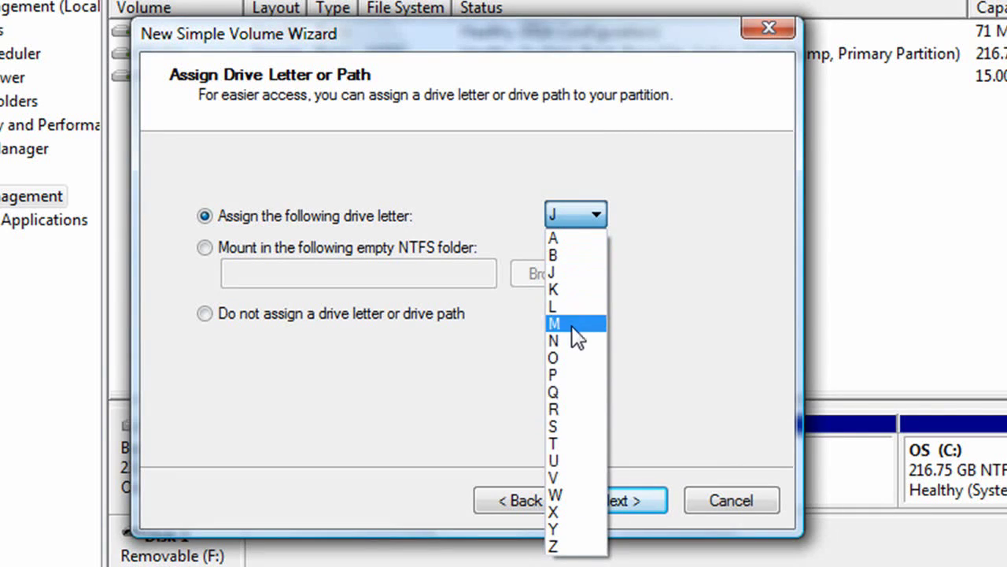
click(555, 549)
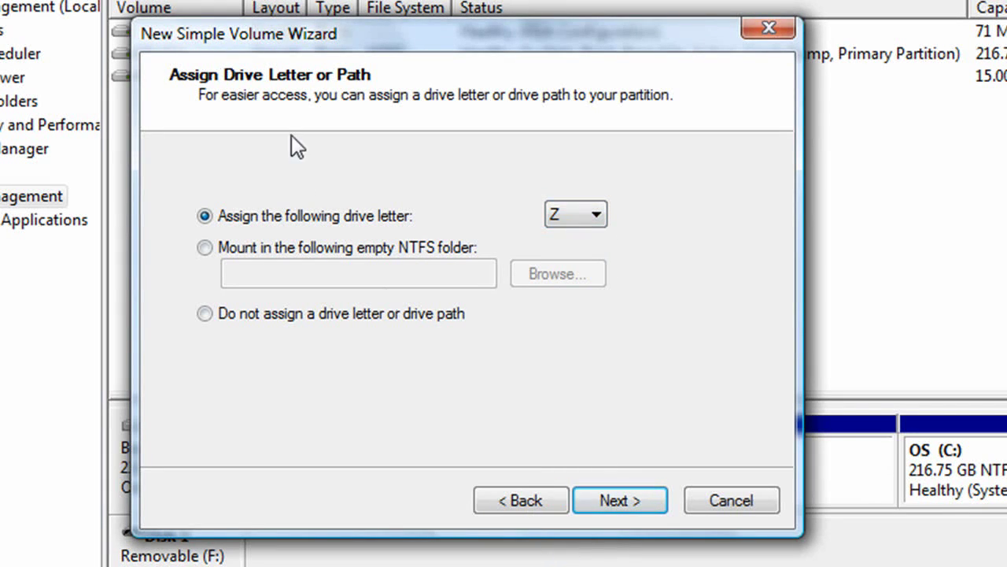
click(630, 497)
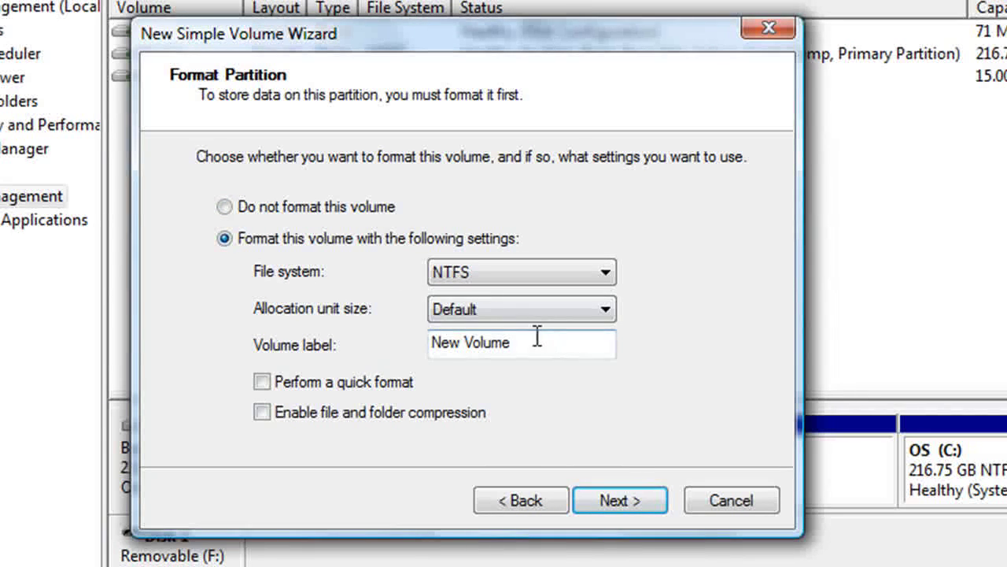
- Label the new NTFS volume 'TechAustralia' and finish creating it
drag(522, 342, 60, 234)
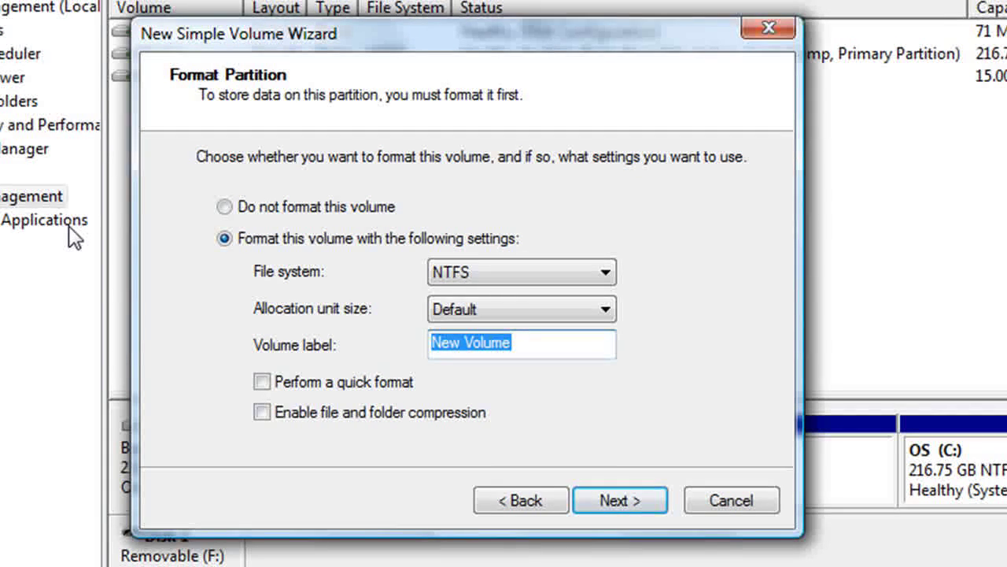
text(T)
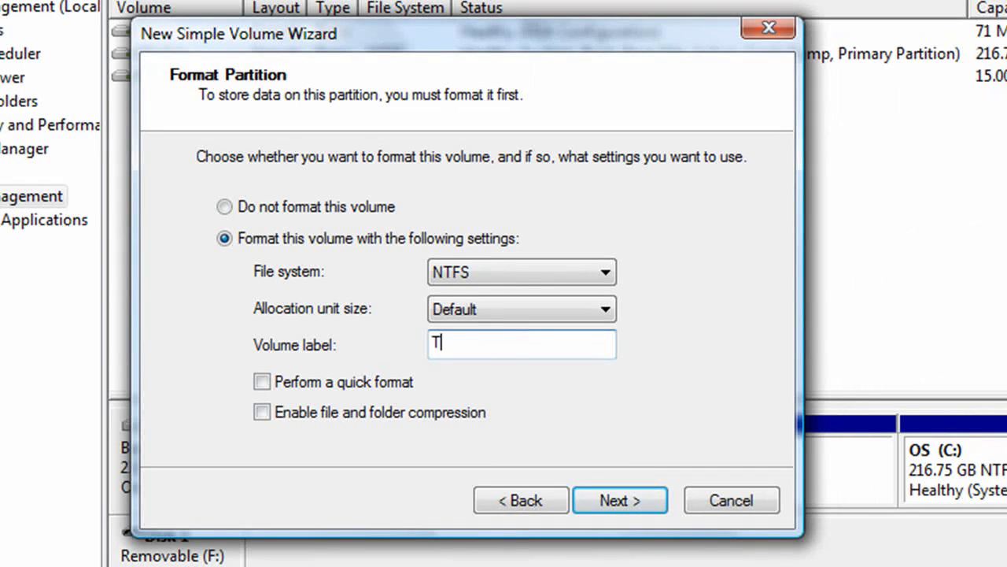
text(echAust)
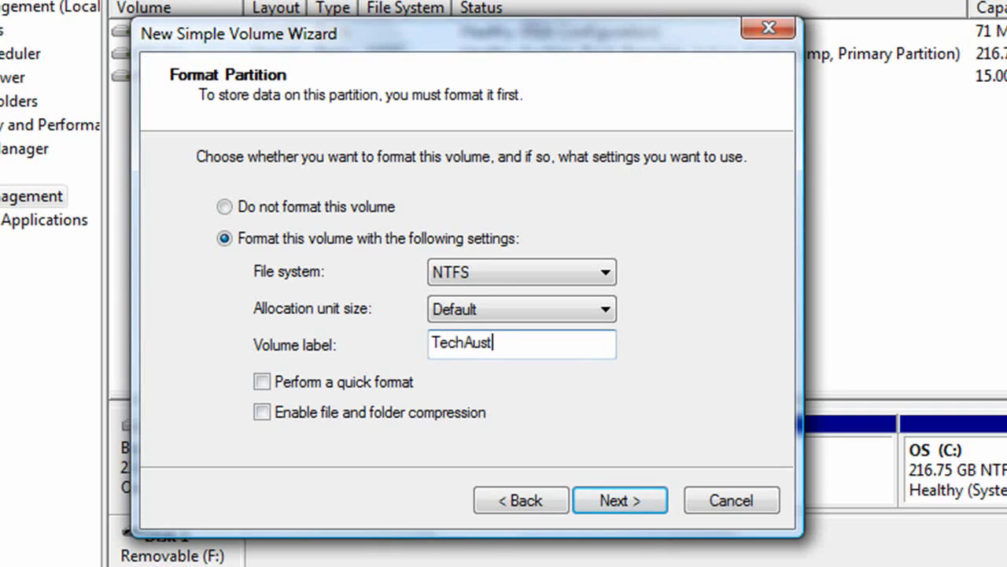
text(ralia)
click(637, 504)
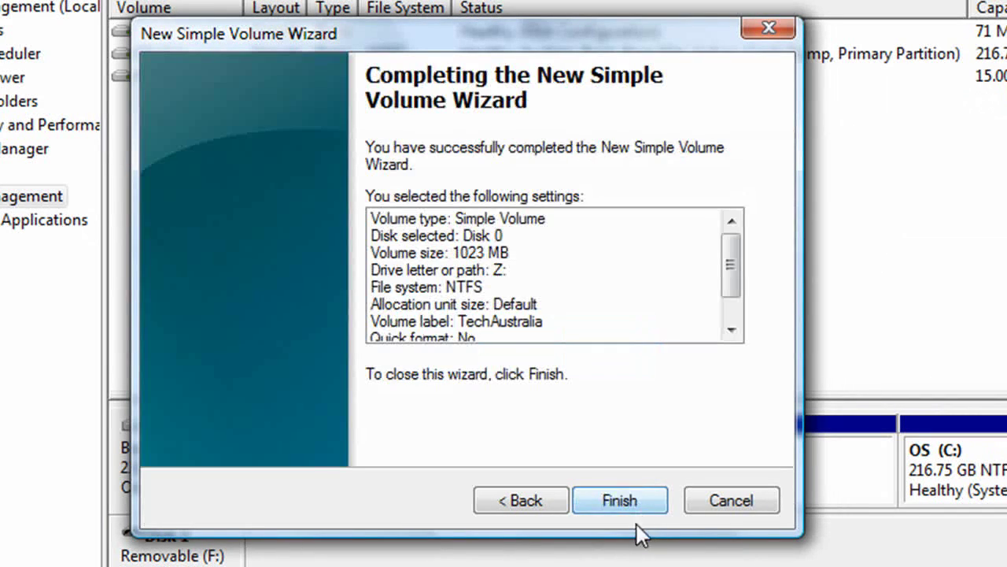
click(633, 508)
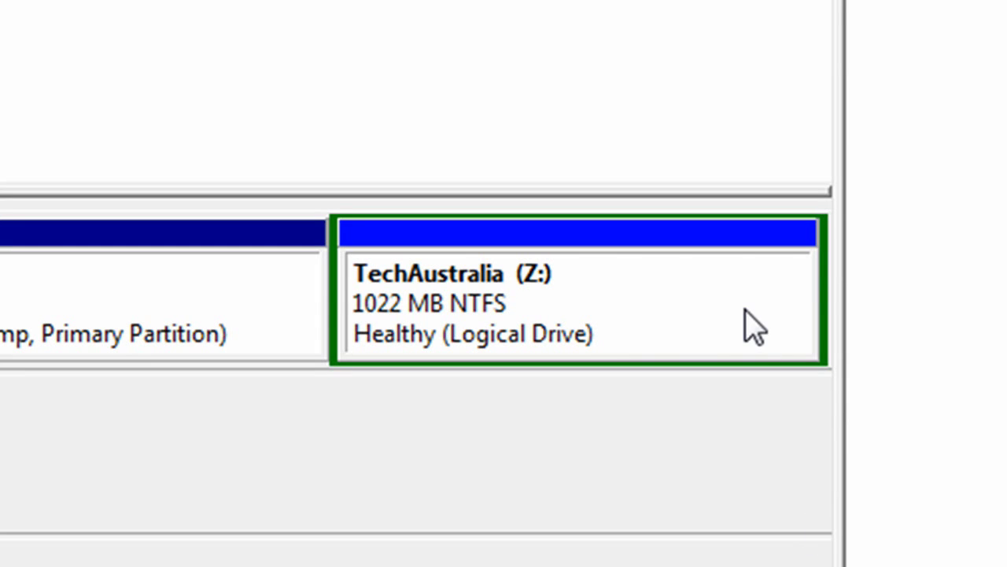
- Select the TechAustralia (Z:) partition and open the Computer window with Windows+E
click(746, 326)
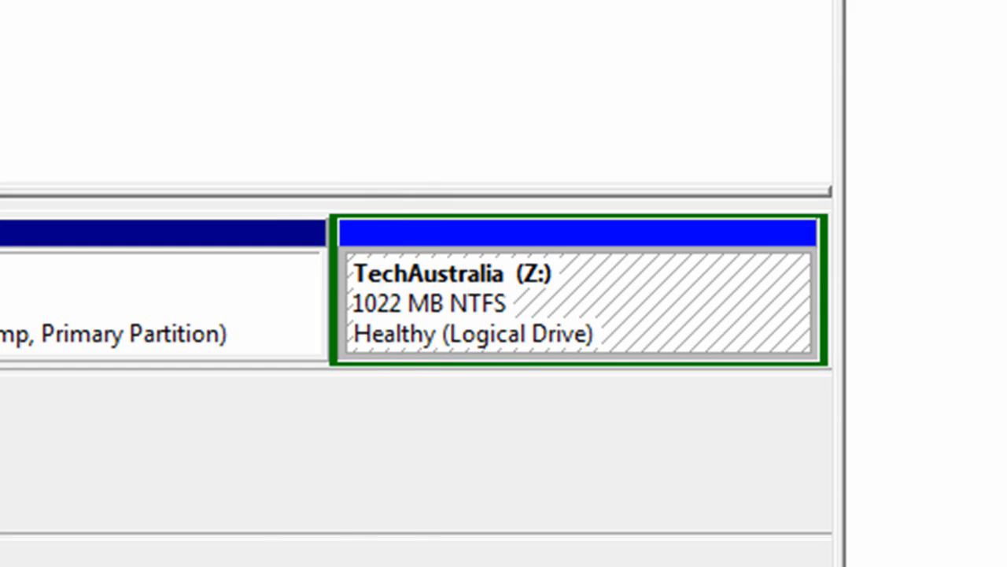
key(super+e)
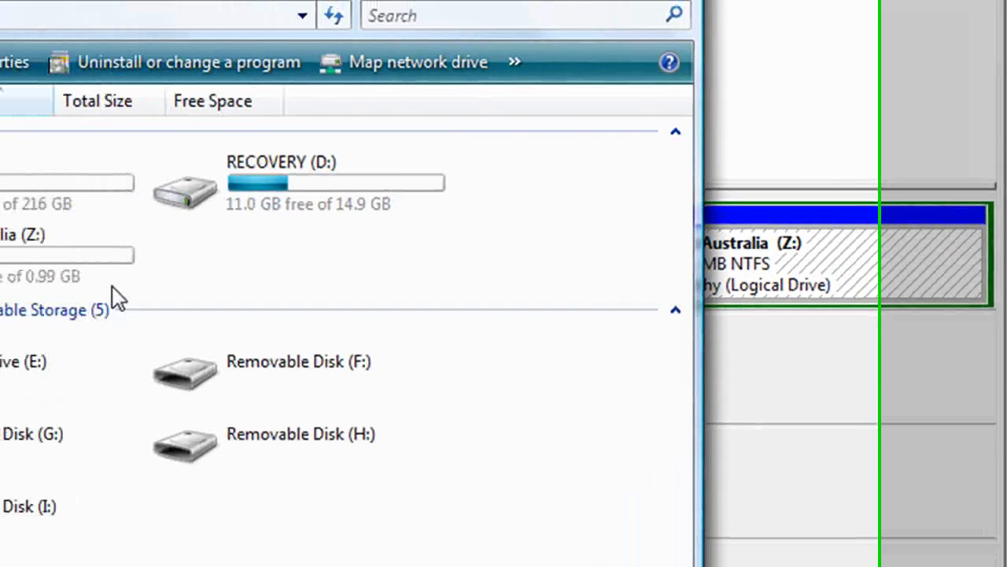
- Check that TechAustralia (Z:) is empty in Explorer, then return to Disk Management
click(19, 236)
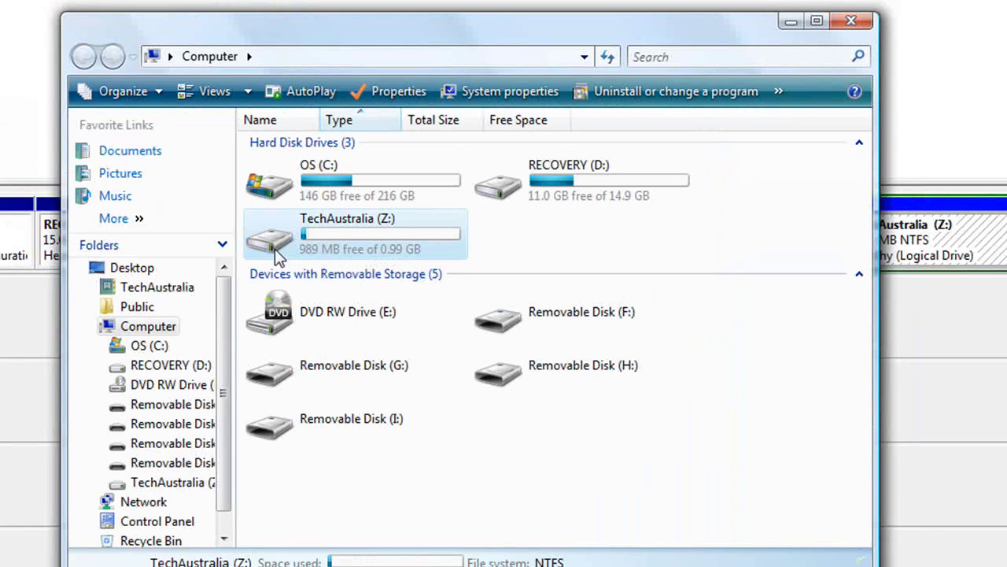
double_click(274, 249)
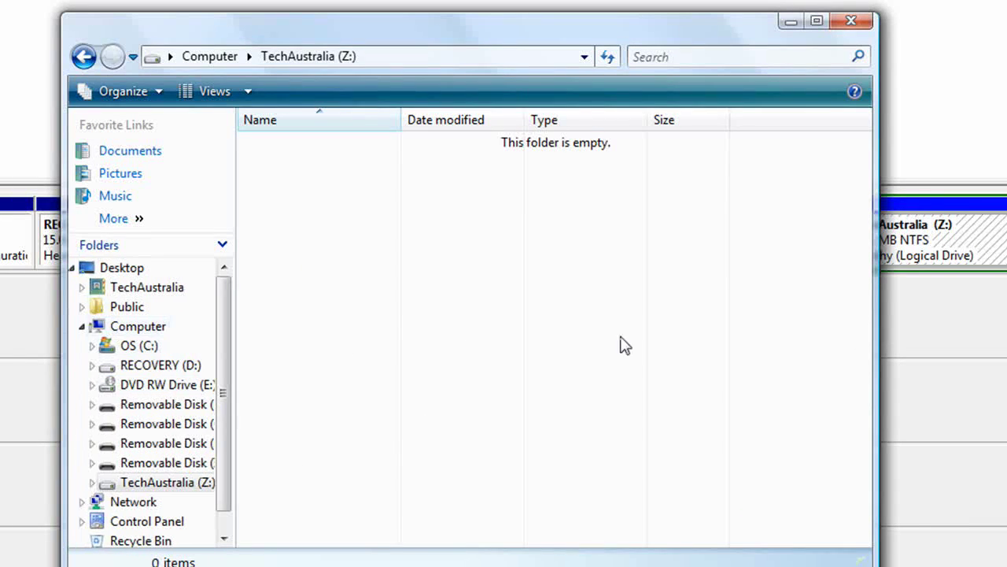
drag(527, 545, 274, 174)
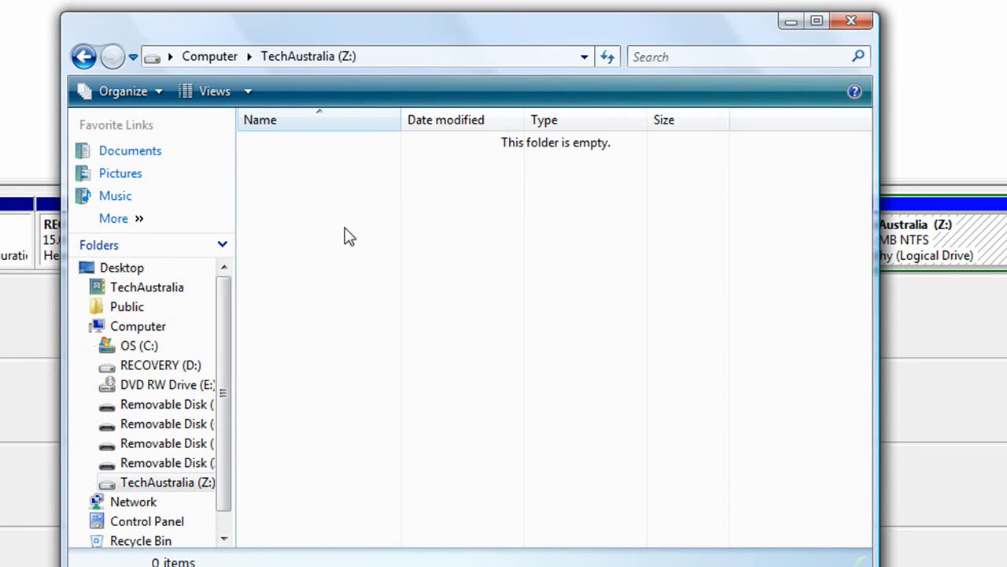
click(84, 57)
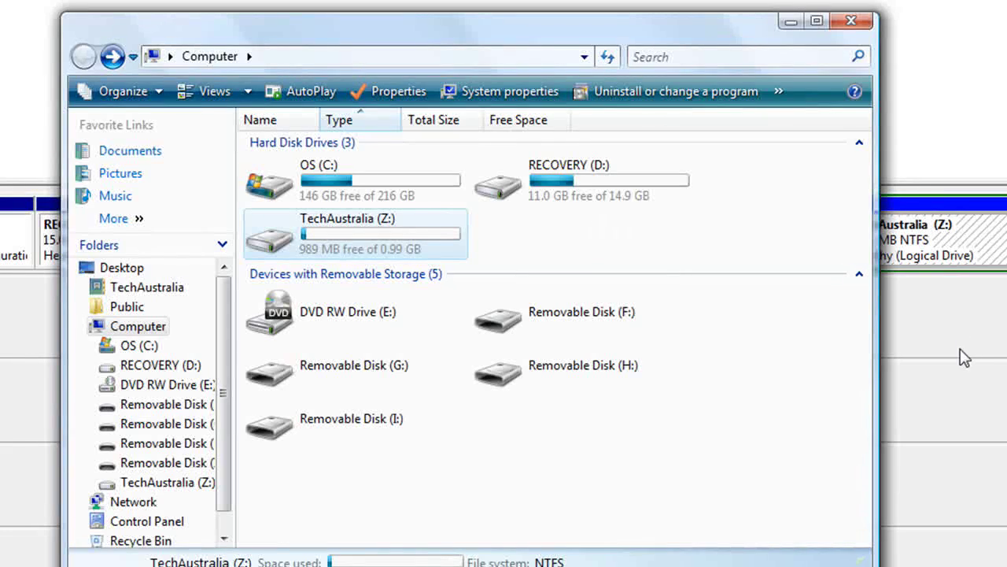
click(933, 268)
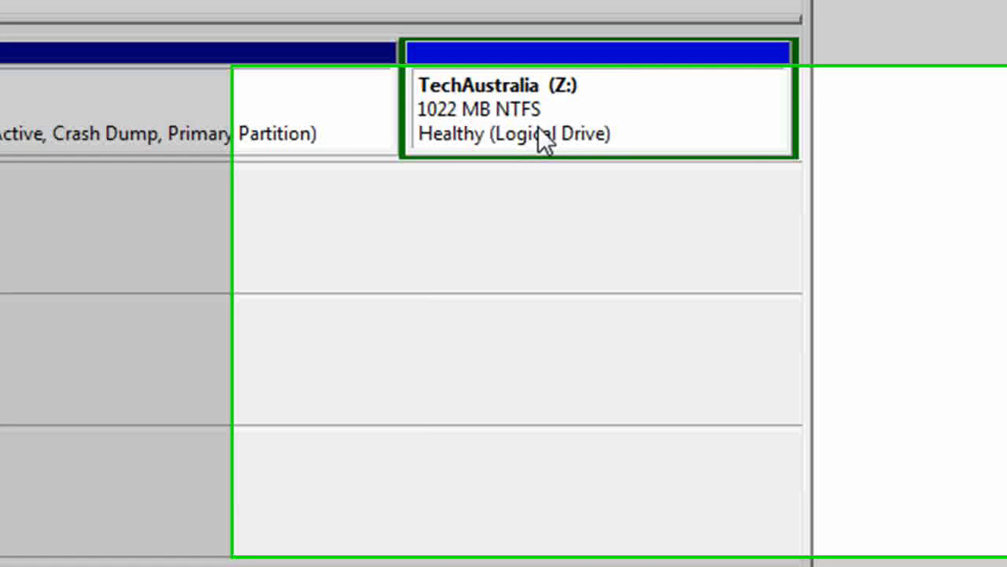
- Bring up the context menu for the TechAustralia (Z:) volume in the disk map
right_click(929, 253)
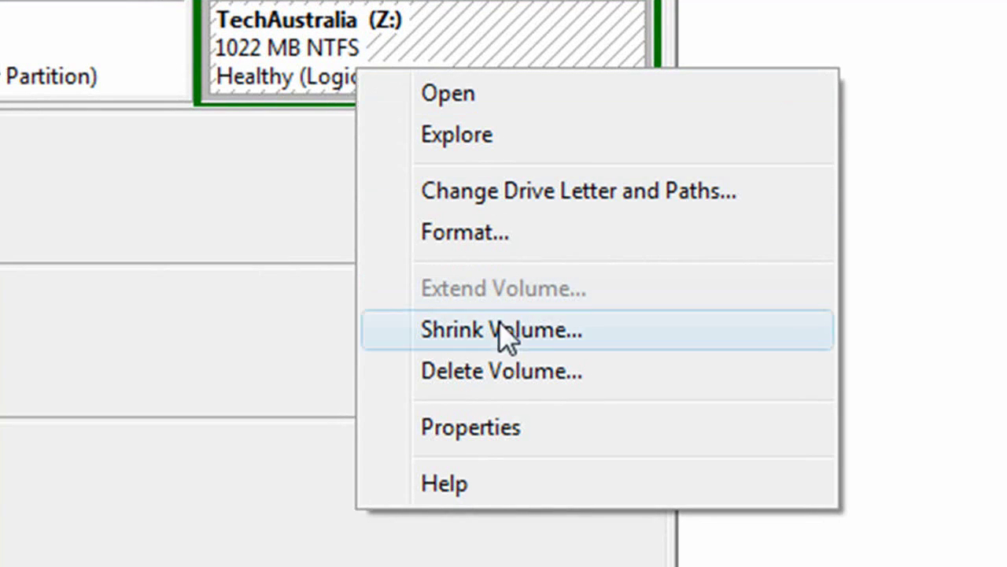